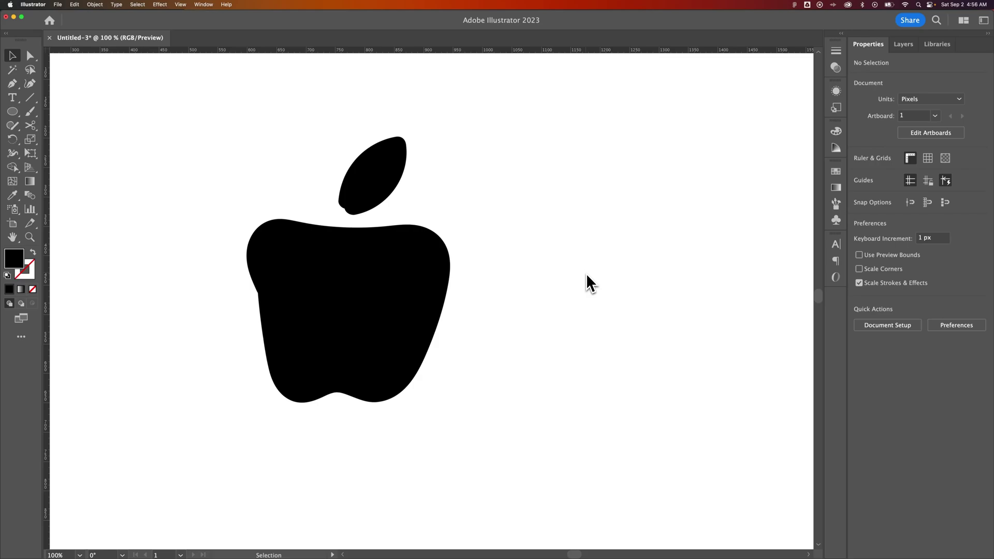
Select the grouped apple logo and switch to the Ellipse tool
left_click(446, 271)
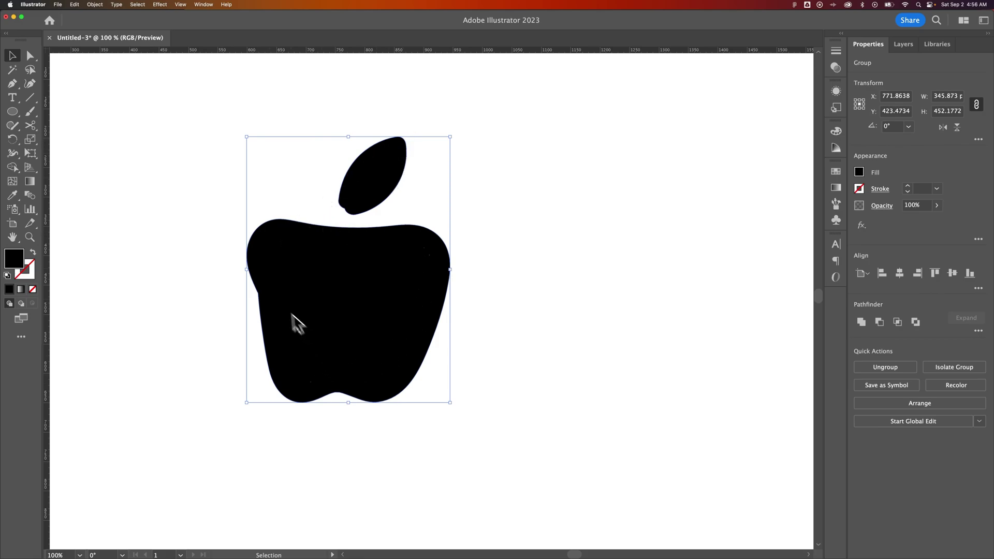
scroll(124, 241, "left", 1)
scroll(124, 241, "up", 1)
left_click(14, 113)
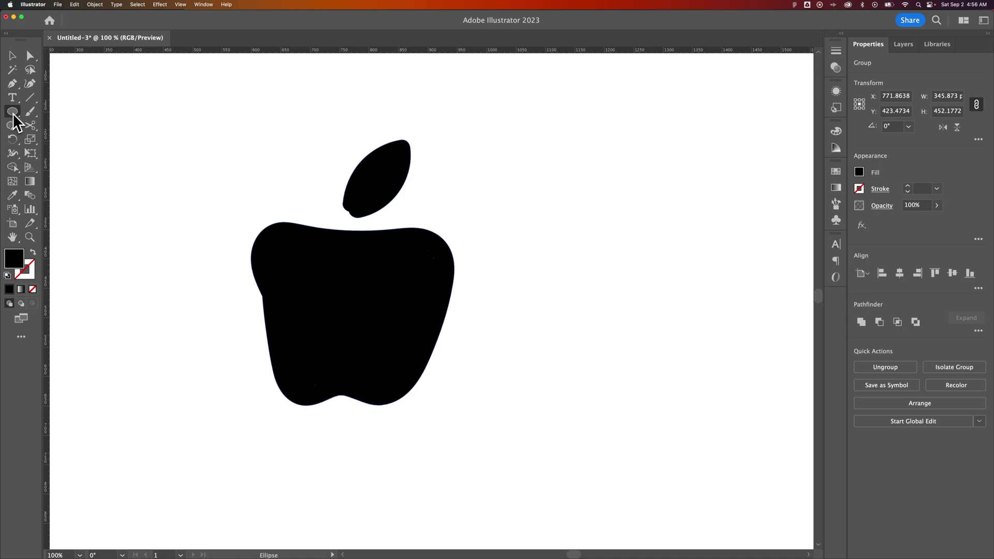
With the apple deselected, set the new-shape fill colour to red d85050
double_click(15, 258)
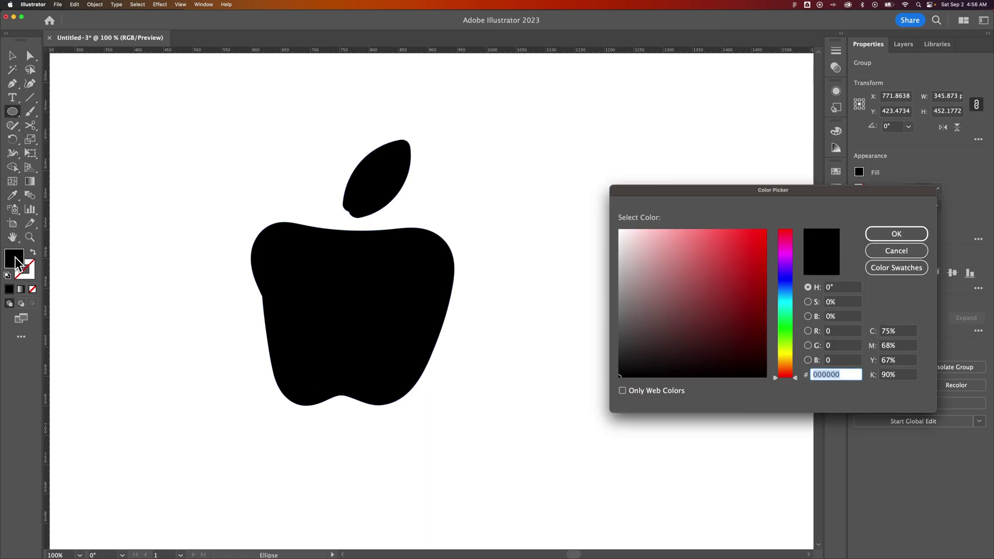
left_click(705, 262)
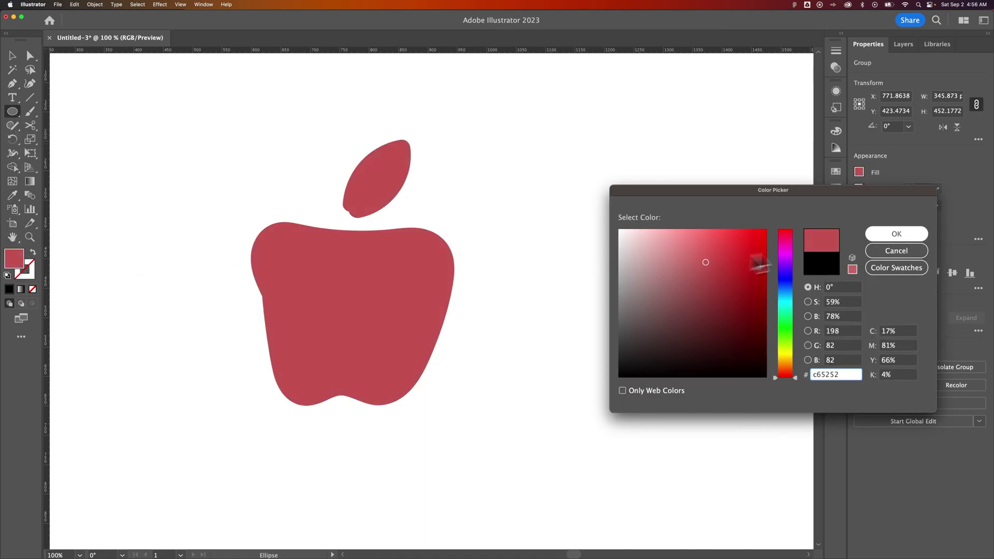
left_click(888, 252)
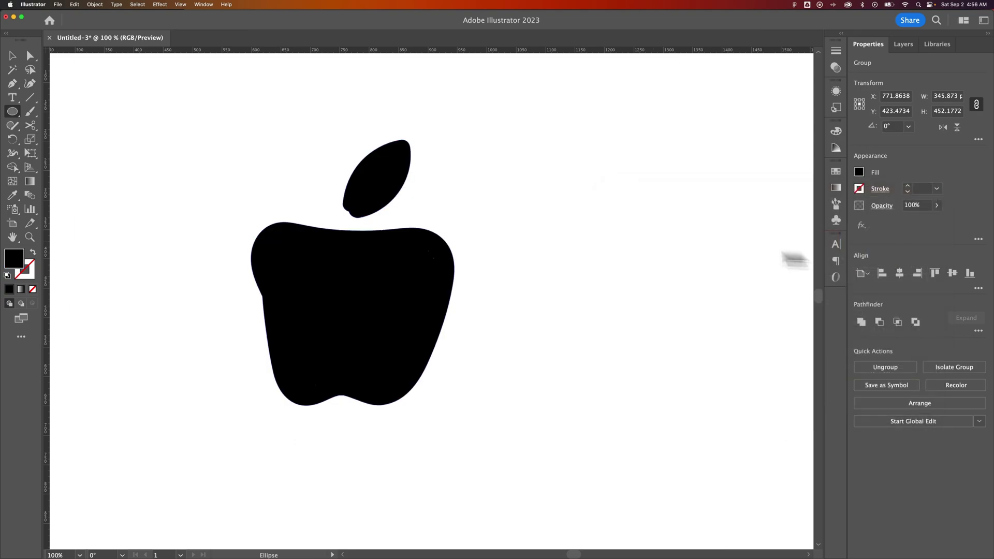
key("v")
left_click(544, 228)
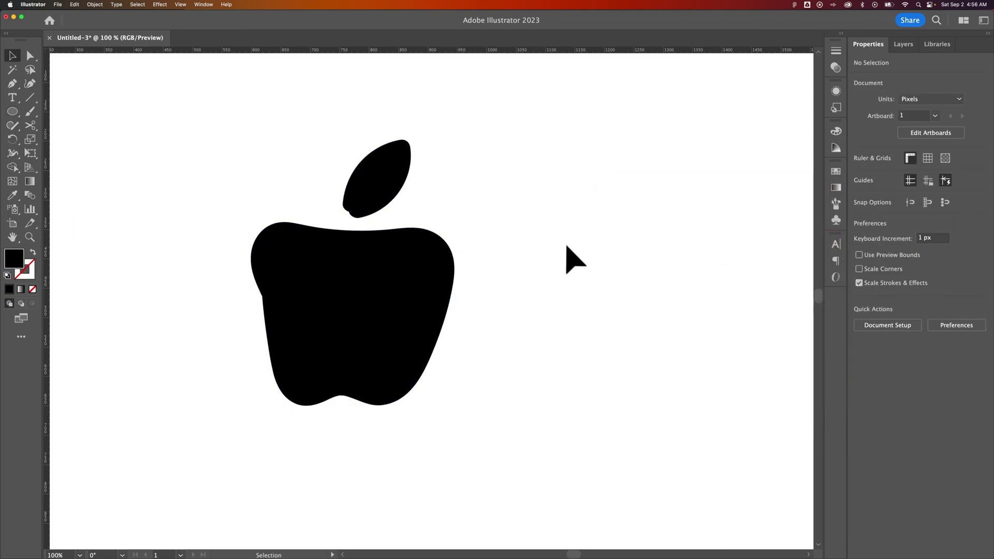
key("l")
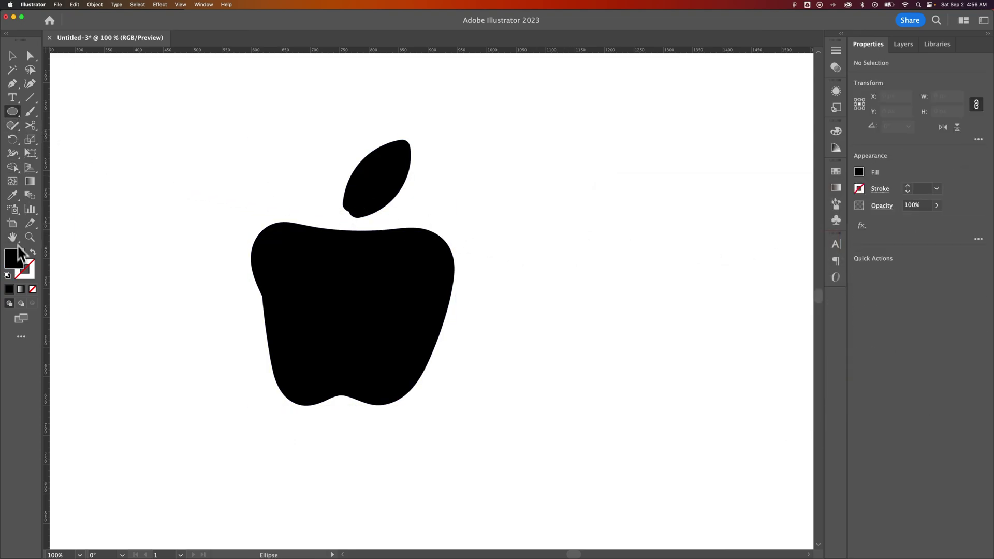
double_click(20, 261)
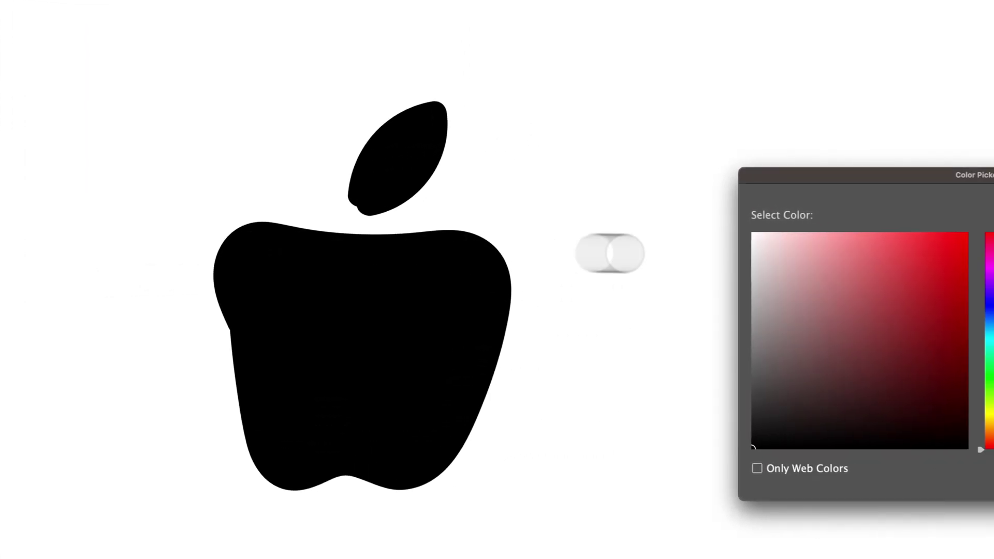
left_click(886, 265)
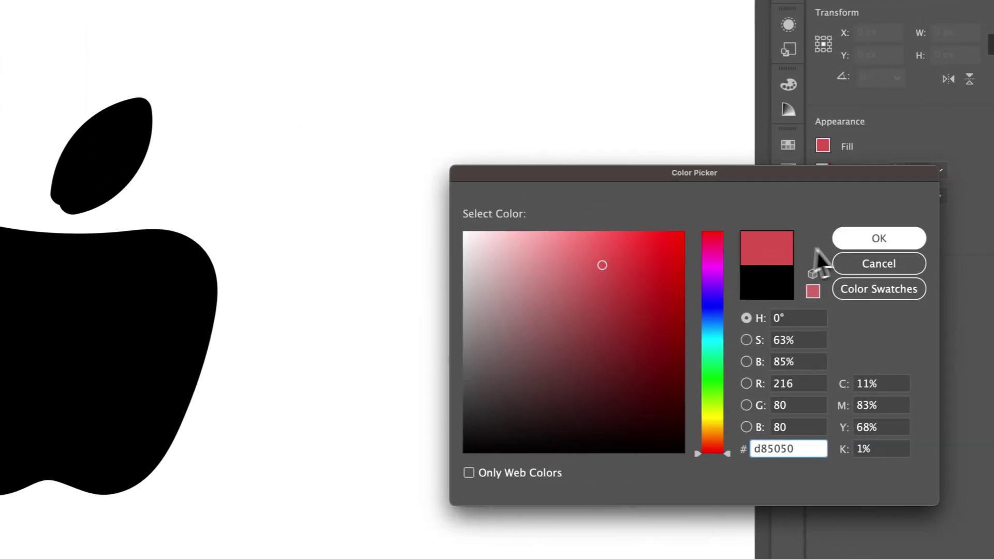
left_click(853, 241)
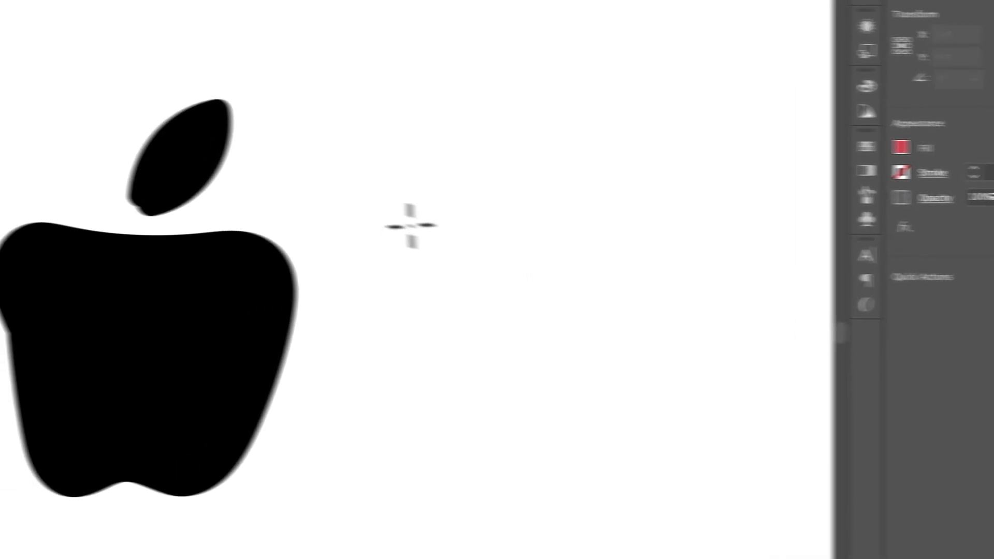
Draw a red circle about 229 px wide over the apple's right edge, then select both
left_click_drag(371, 197, 495, 336)
left_click_drag(611, 335, 687, 399)
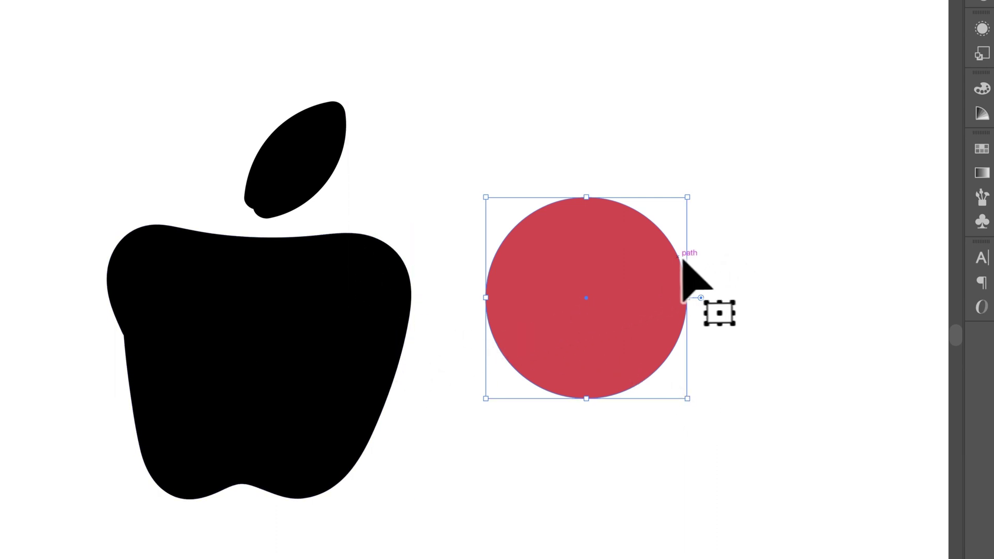
left_click_drag(619, 256, 460, 267)
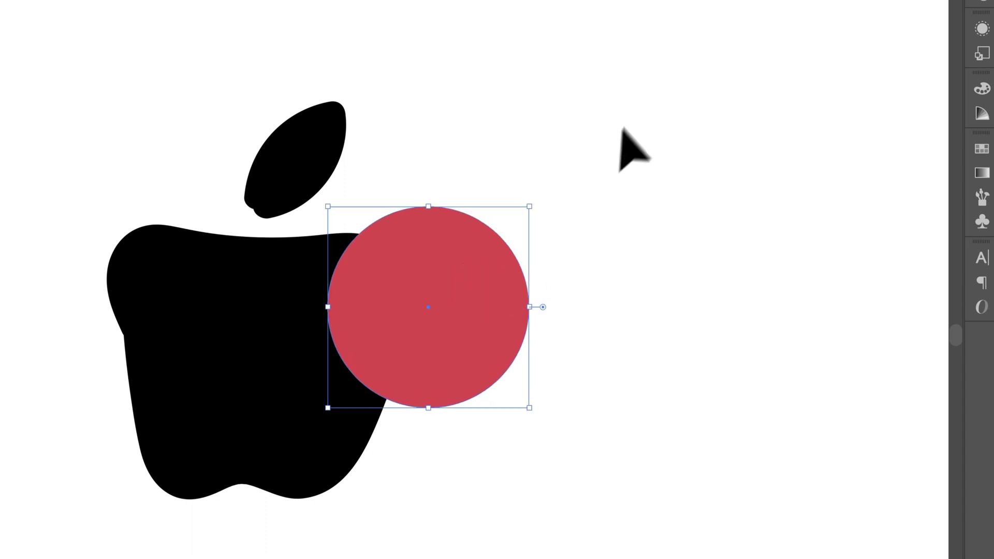
left_click_drag(668, 82, 248, 367)
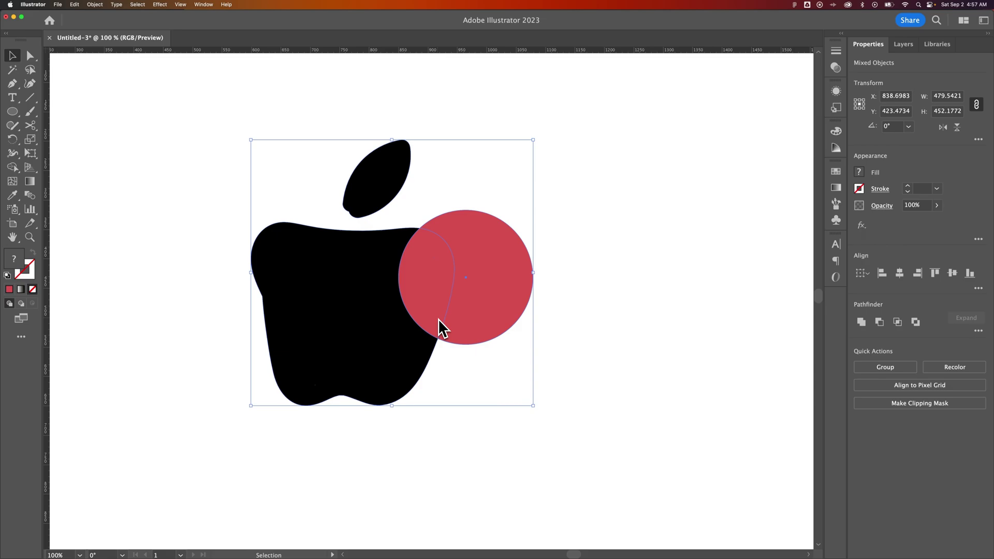
Use Shape Builder (Shift+M) to delete the circle regions, carving a bite from the apple
key("shift+m")
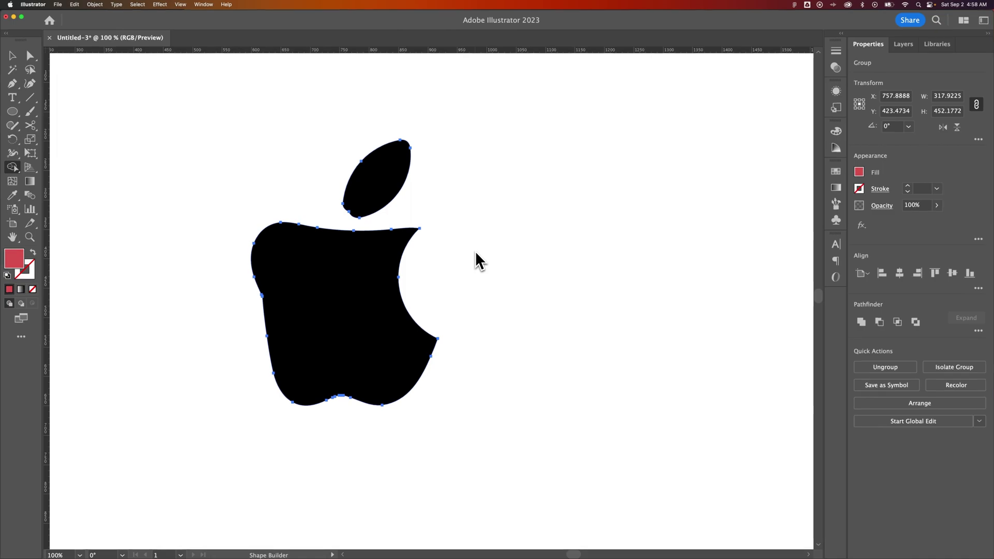
Undo the bite to restore the red circle, then shrink it
key("super+z")
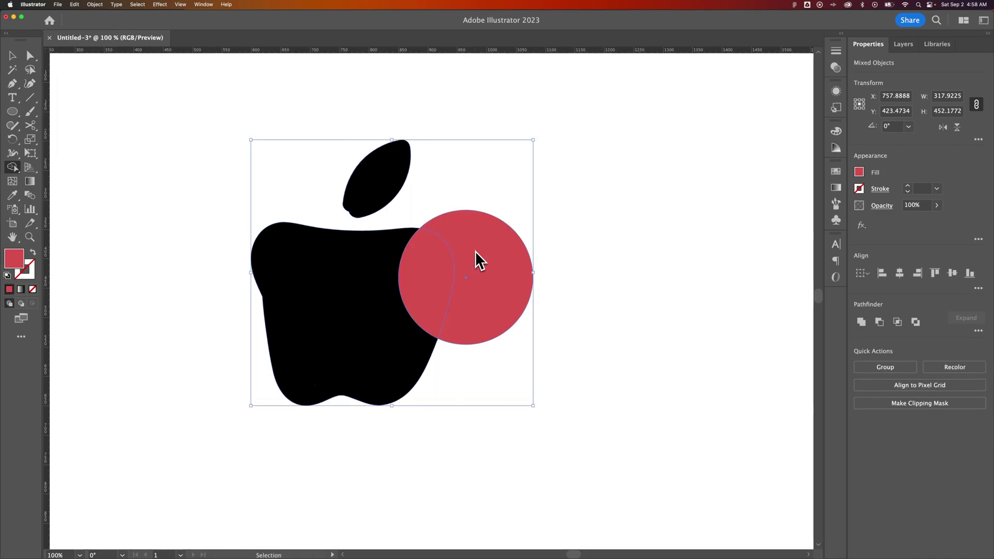
key("v")
left_click(560, 261)
left_click(515, 275)
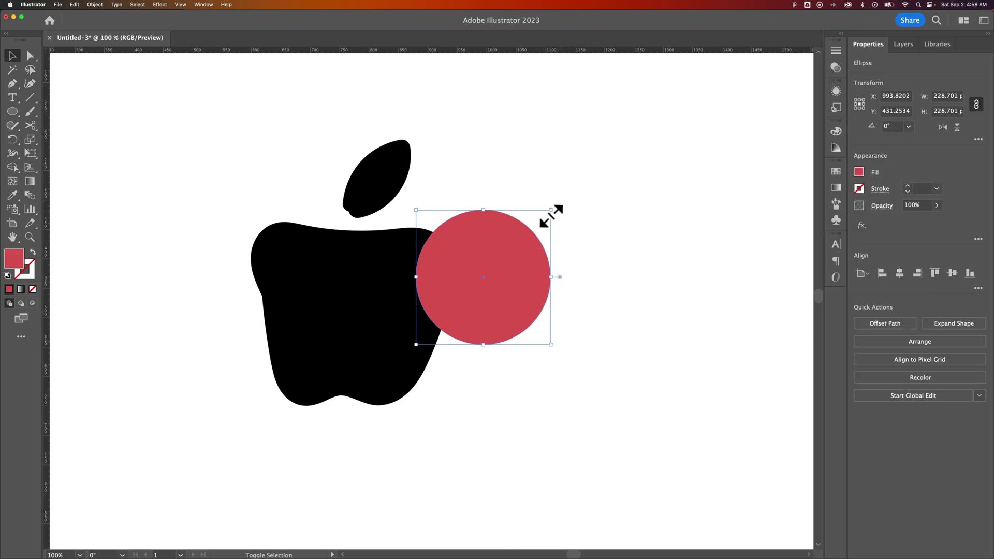
left_click_drag(541, 213, 418, 267)
Scatter six small red circle copies across the apple and select everything
left_click_drag(414, 270, 391, 357)
left_click_drag(478, 289, 424, 322)
left_click_drag(365, 290, 380, 326)
left_click_drag(492, 166, 216, 404)
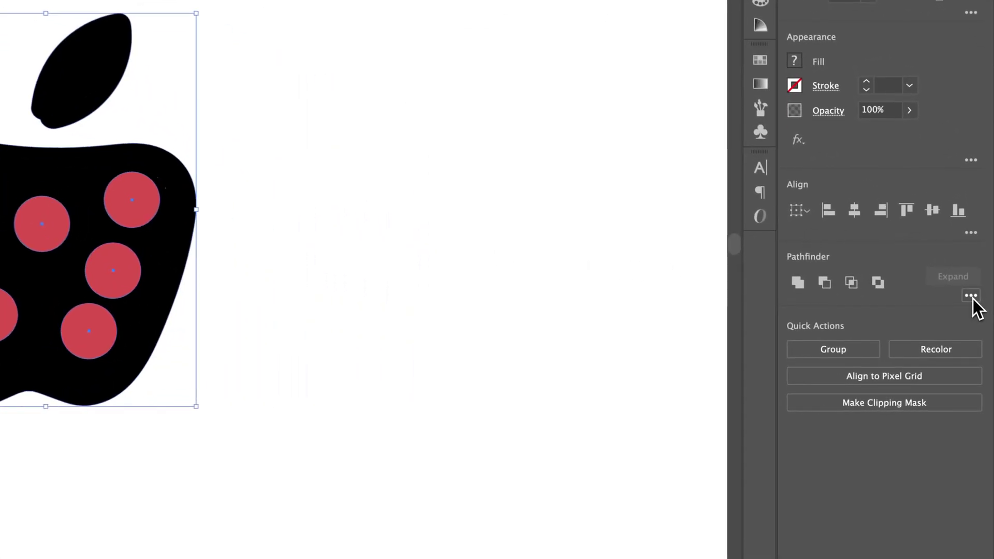
Punch the circles out as holes with Pathfinder Exclude, after undoing a Minus Front attempt
left_click(978, 332)
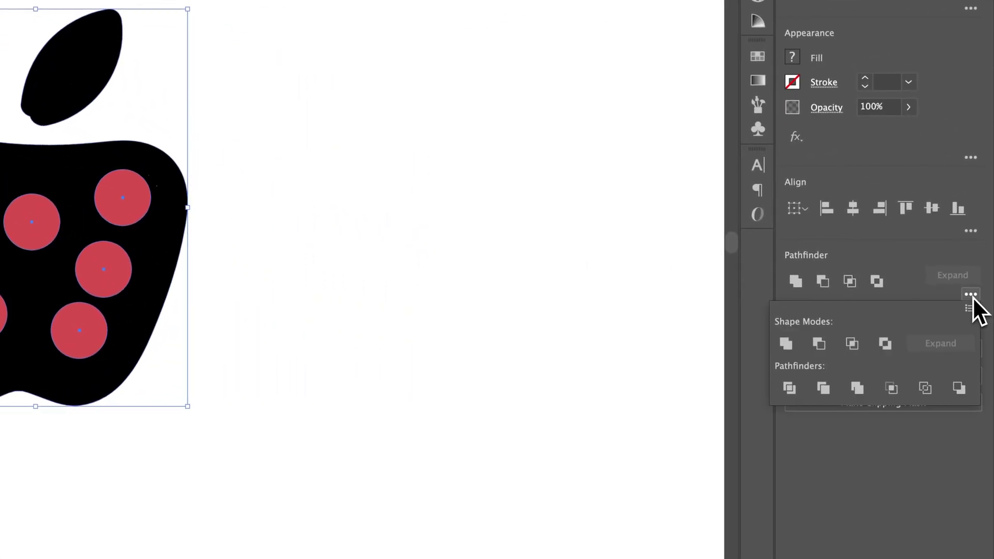
left_click(819, 348)
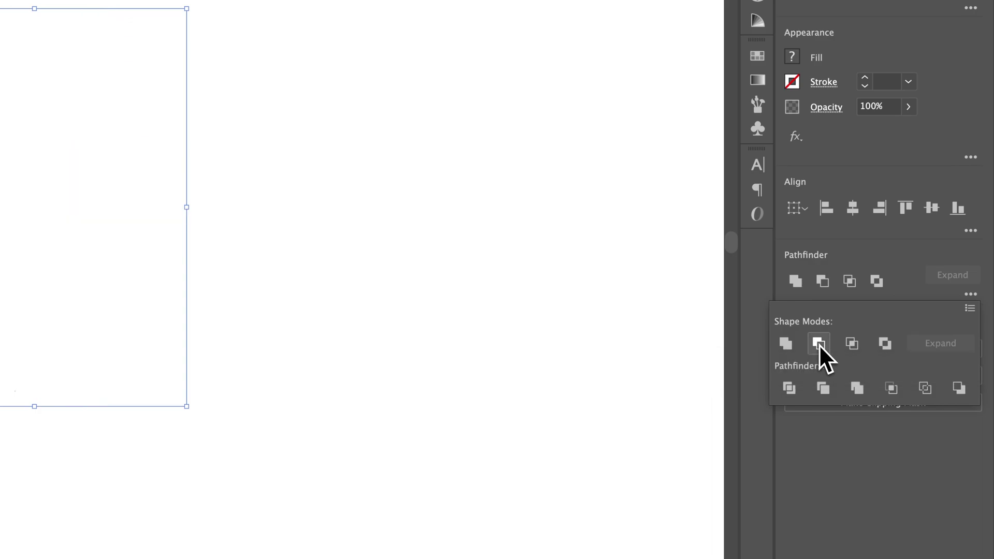
left_click(670, 299)
key("ctrl+z")
key("ctrl+z")
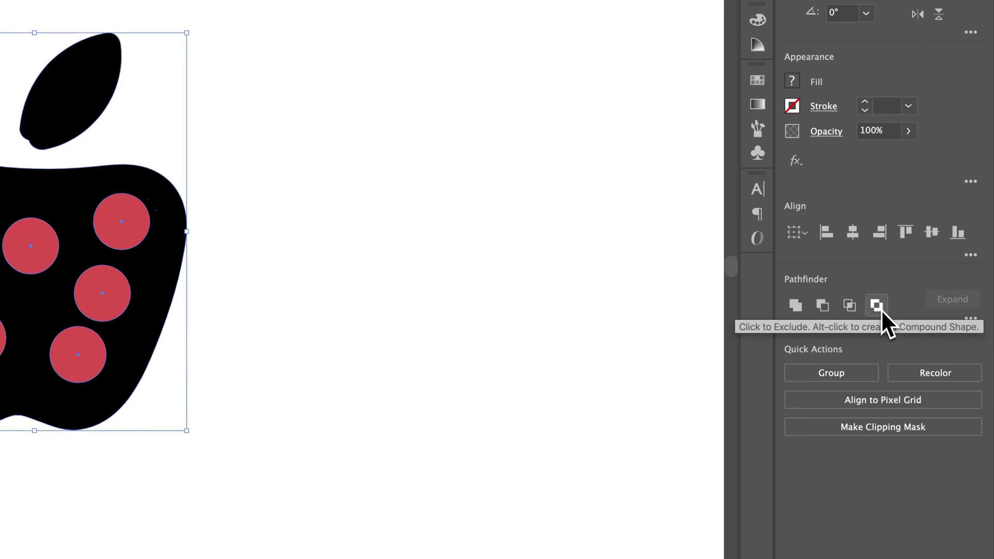
left_click(876, 306)
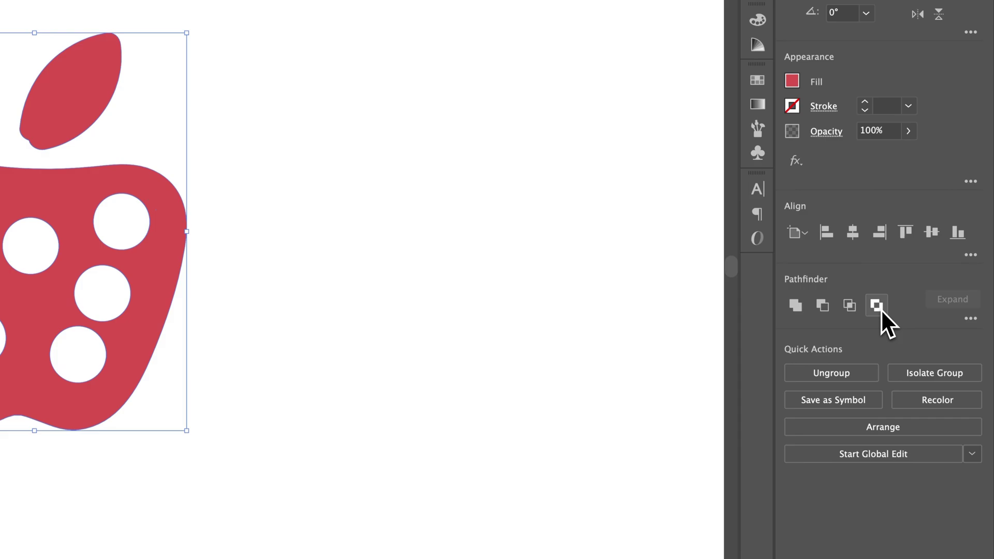
left_click(882, 312)
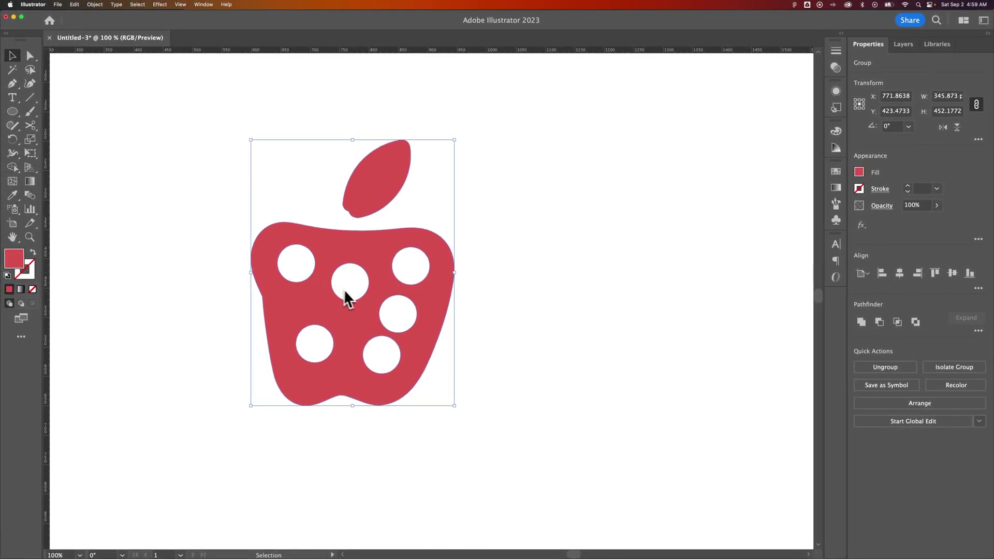
Refill the holed apple with near-black 050505 and deselect it
double_click(14, 258)
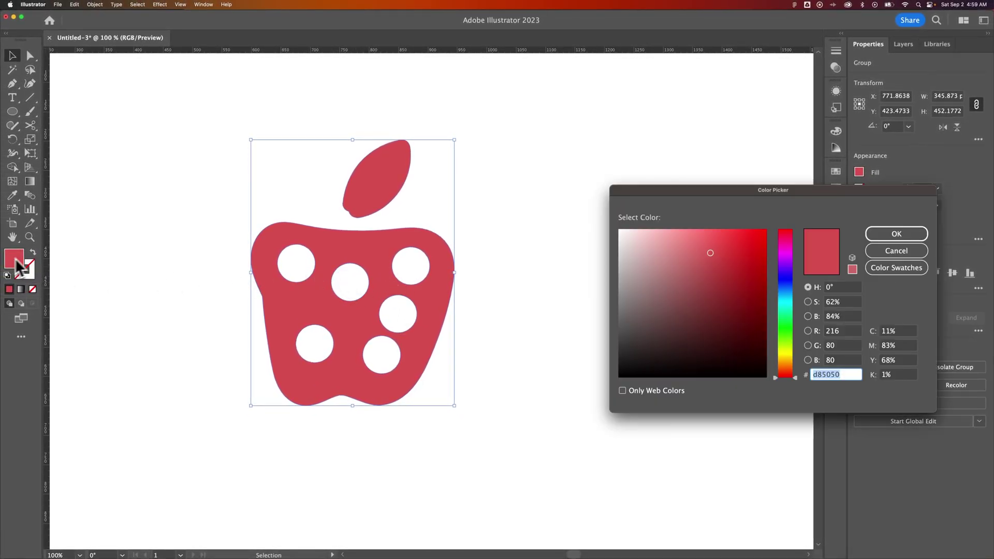
type("050505")
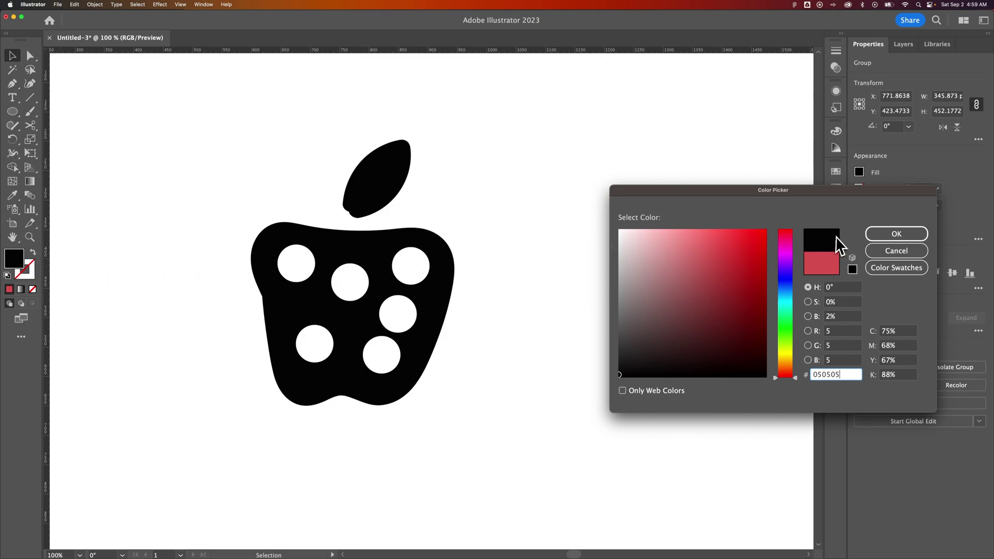
left_click(895, 233)
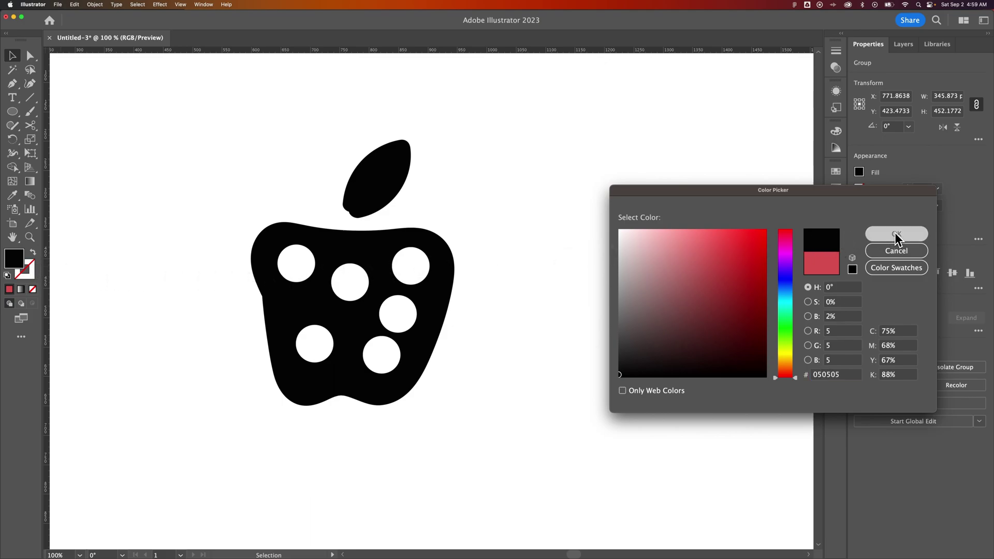
left_click(563, 310)
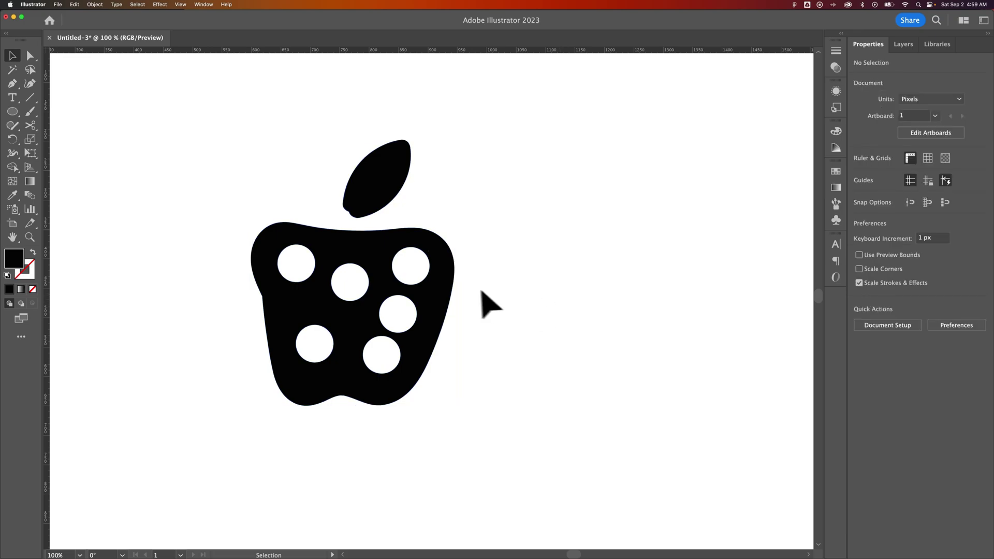
left_click(443, 283)
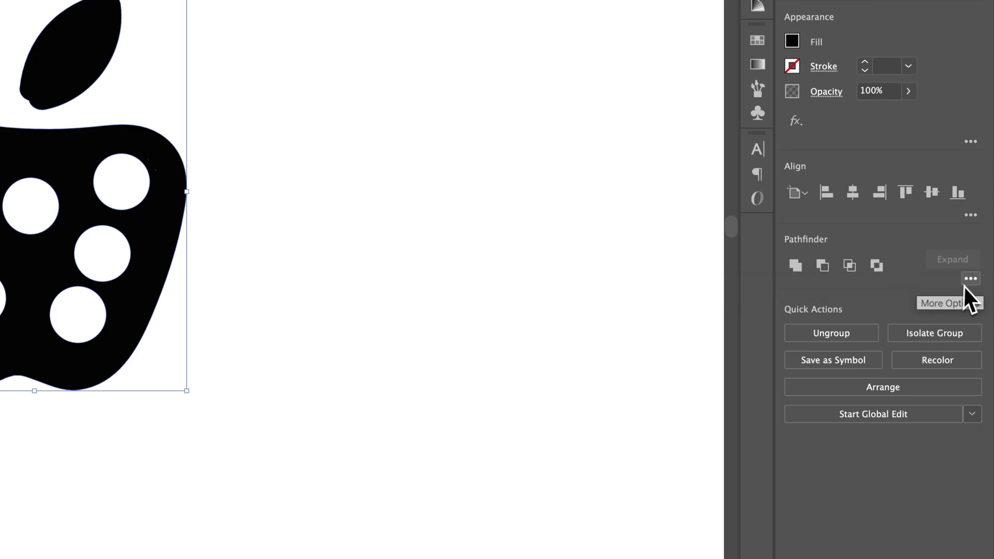
left_click(969, 280)
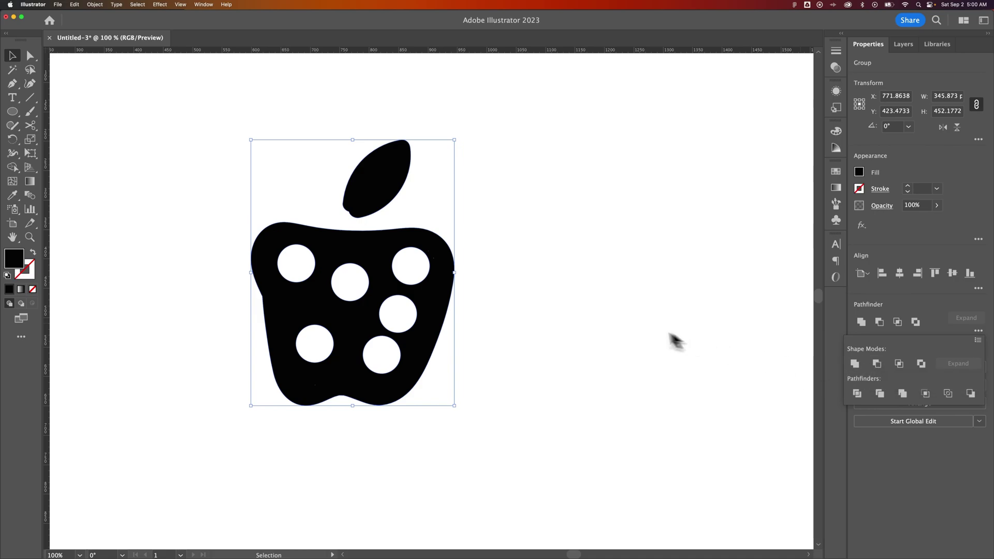
left_click(550, 305)
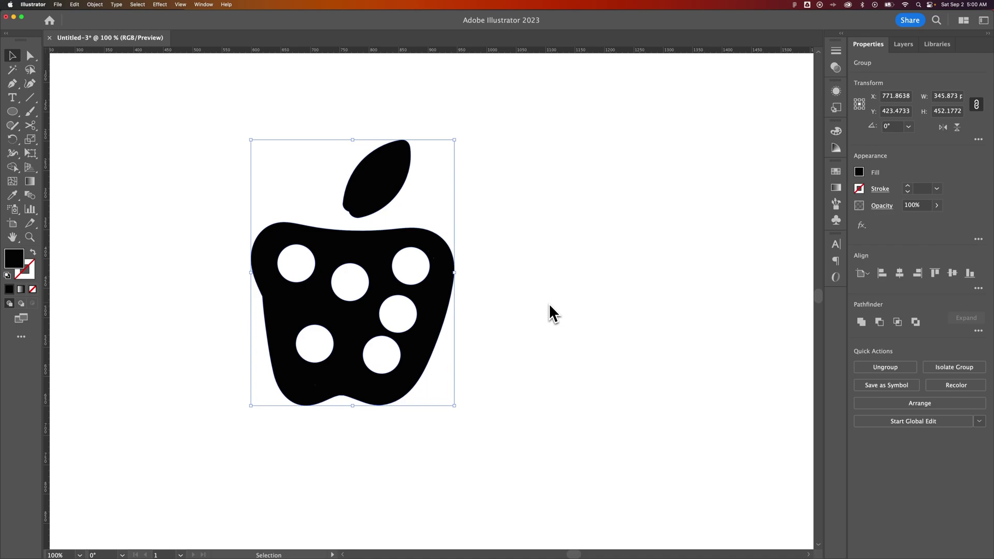